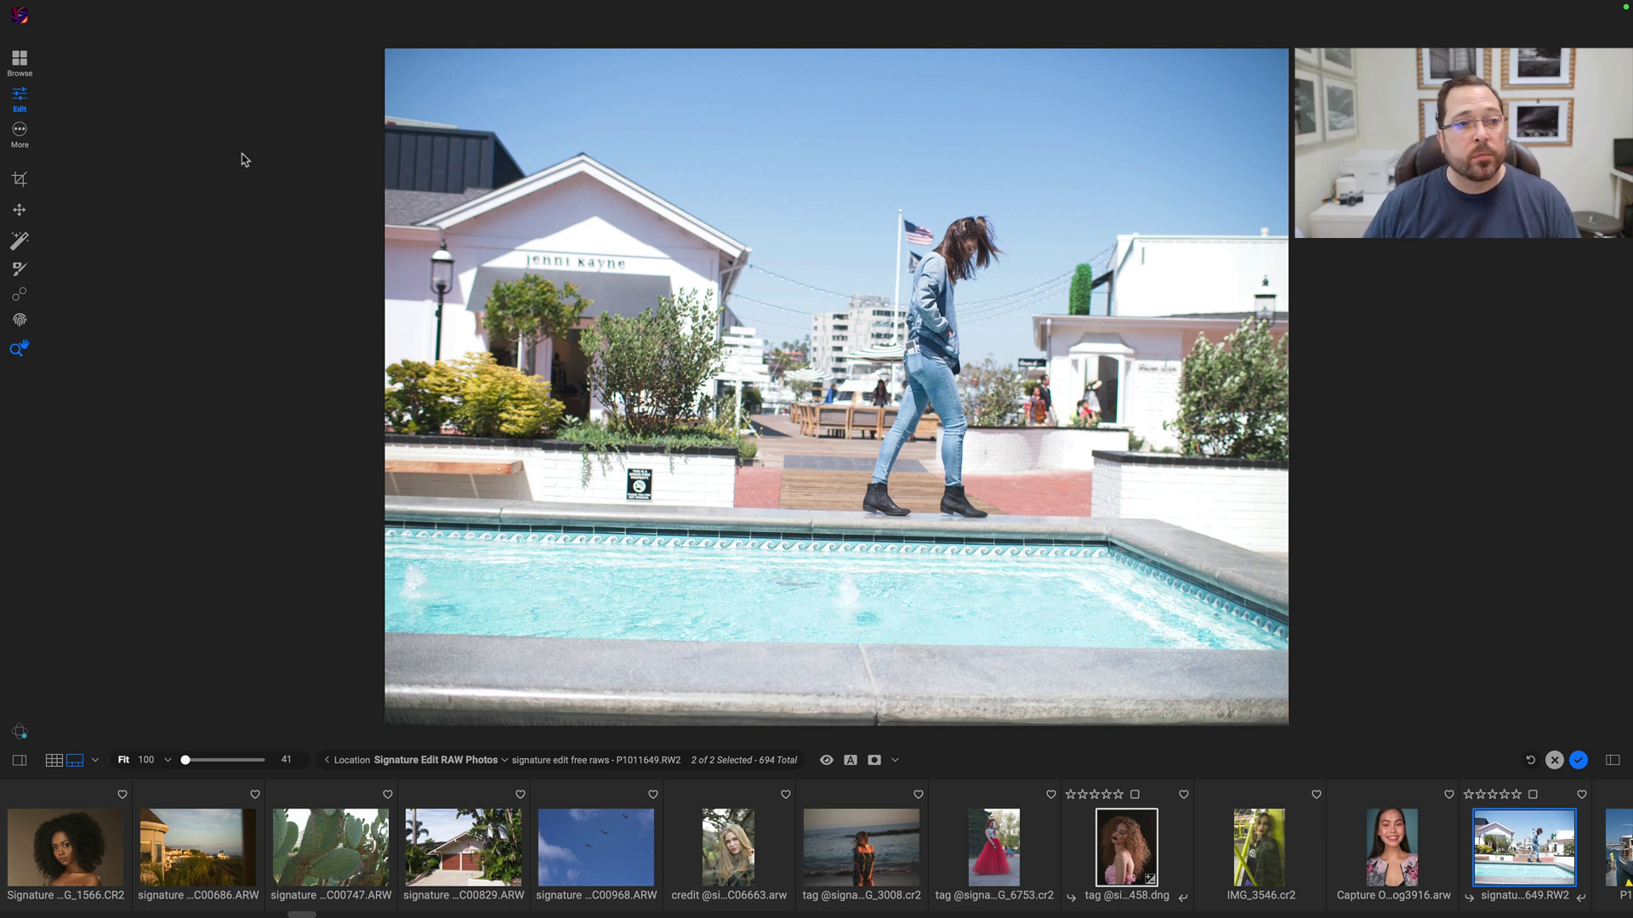
# - Activate the Crop tool on the street-scene photo and show its Aspect ratio list
pyautogui.click(21, 182)
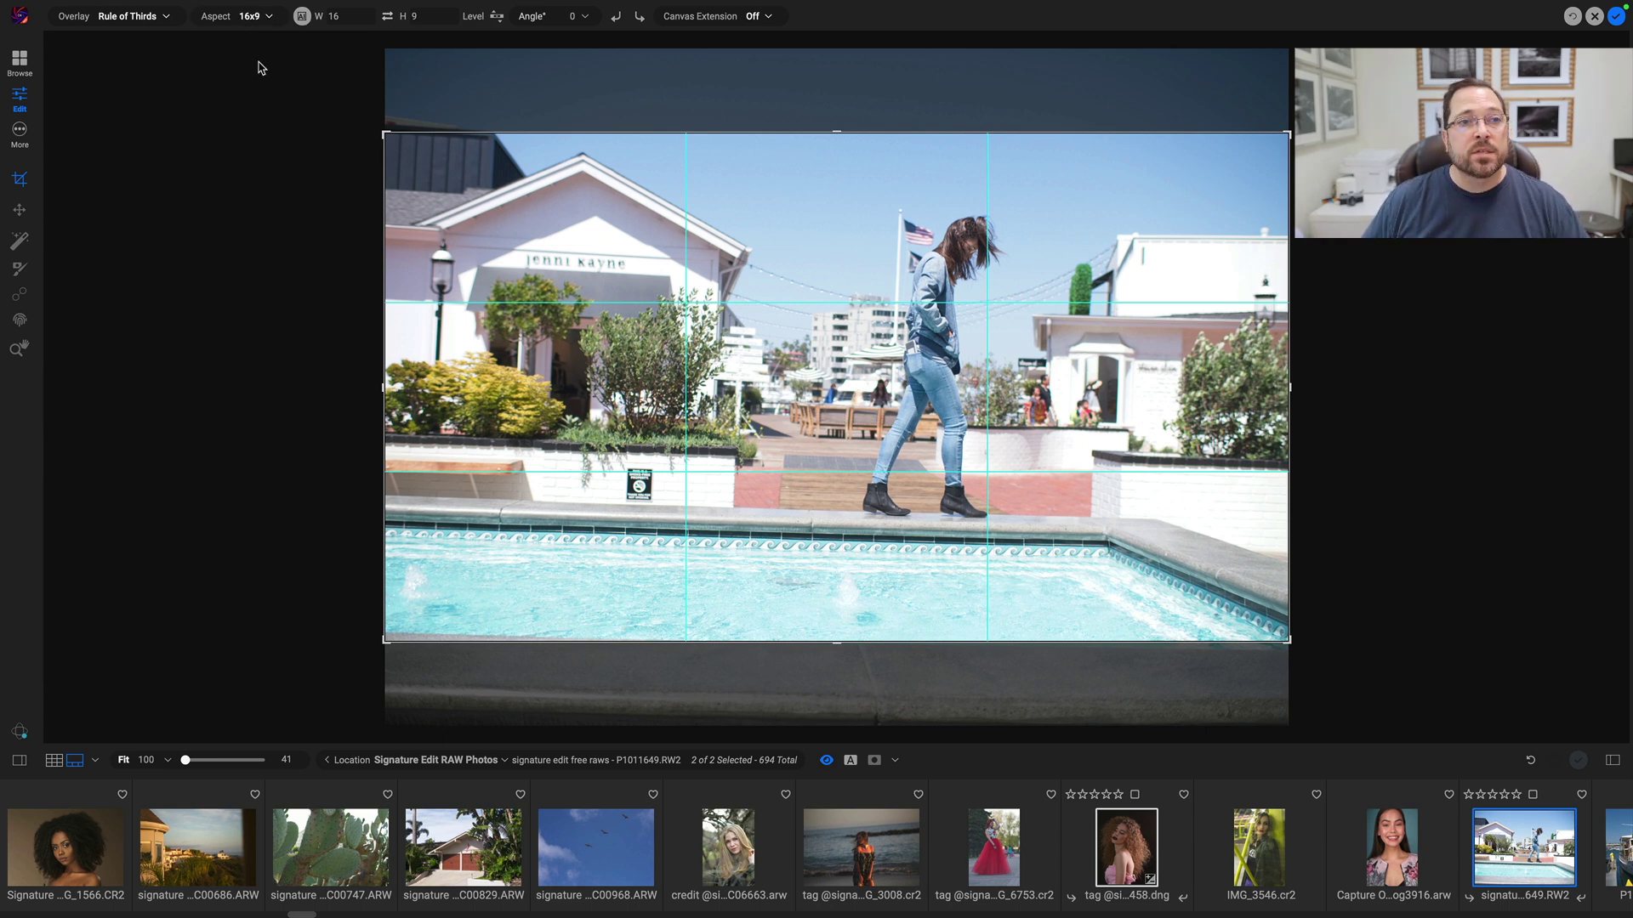
pyautogui.click(267, 16)
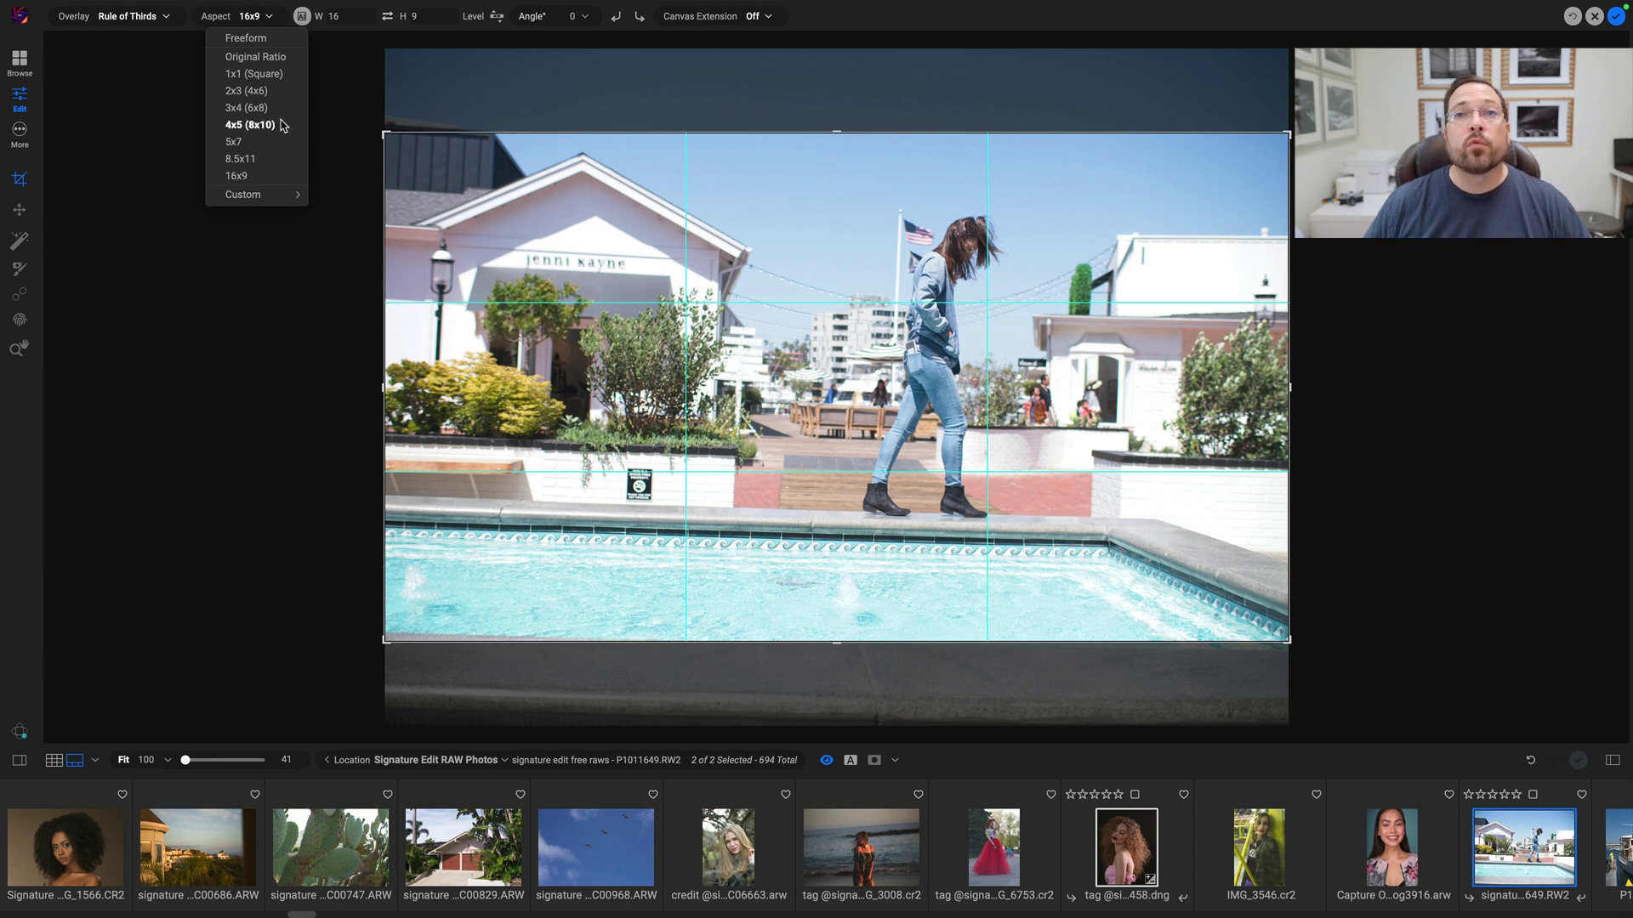
# - Switch the street-scene crop ratio to 4x5 (8x10)
pyautogui.click(282, 125)
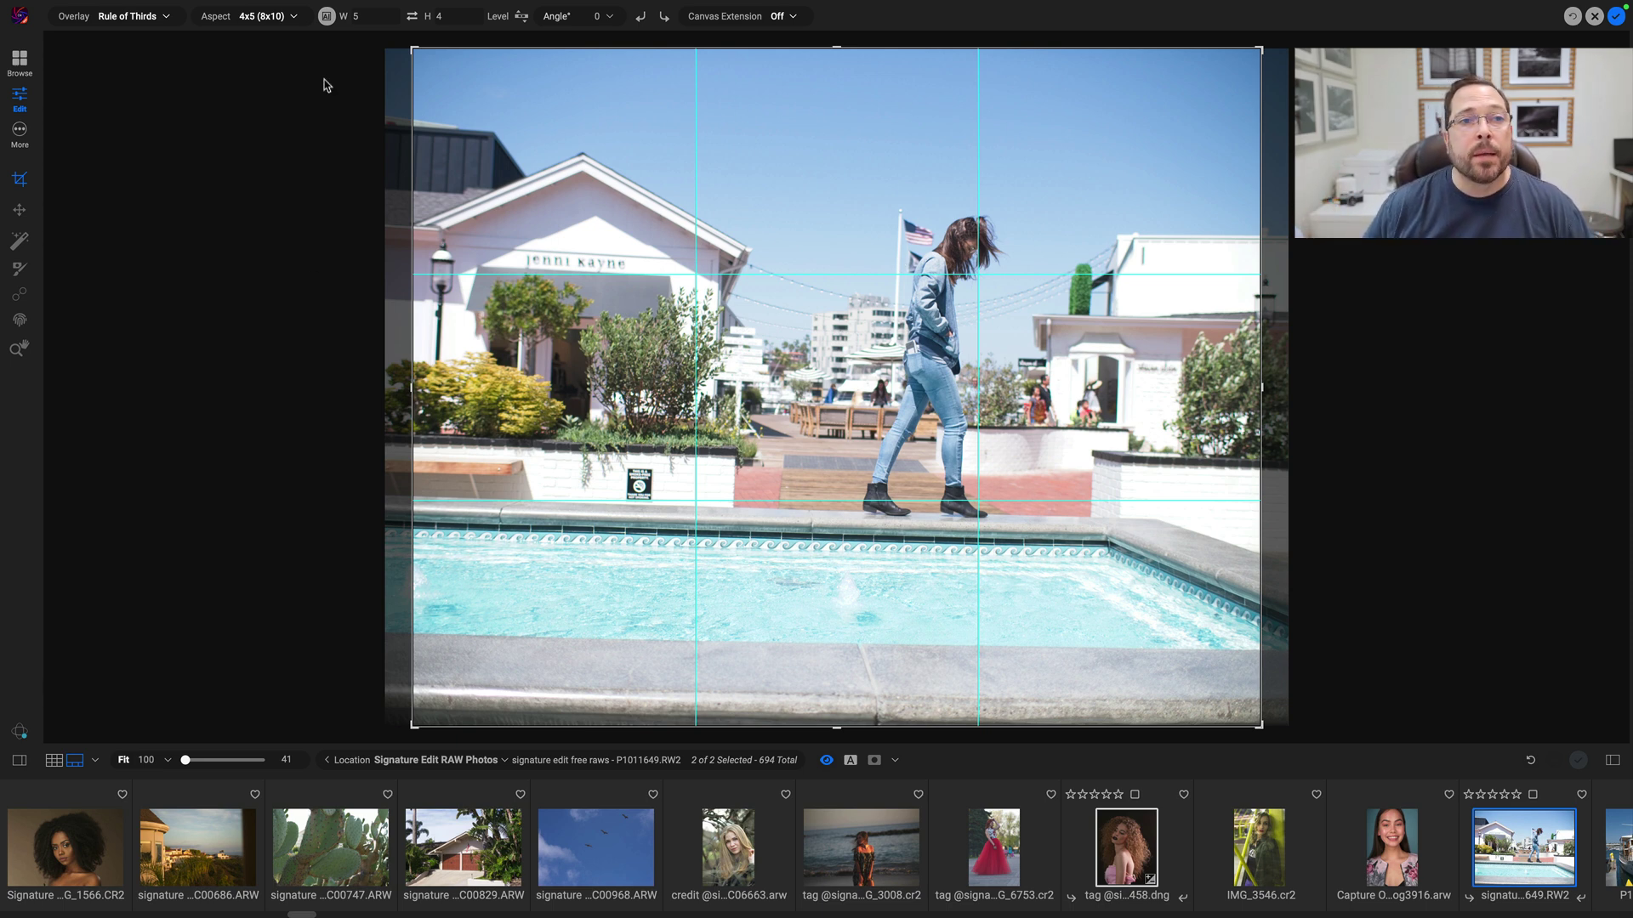
# - AI-level and crop the street scene, widen the top-left corner slightly, and apply
pyautogui.click(328, 15)
pyautogui.click(328, 15)
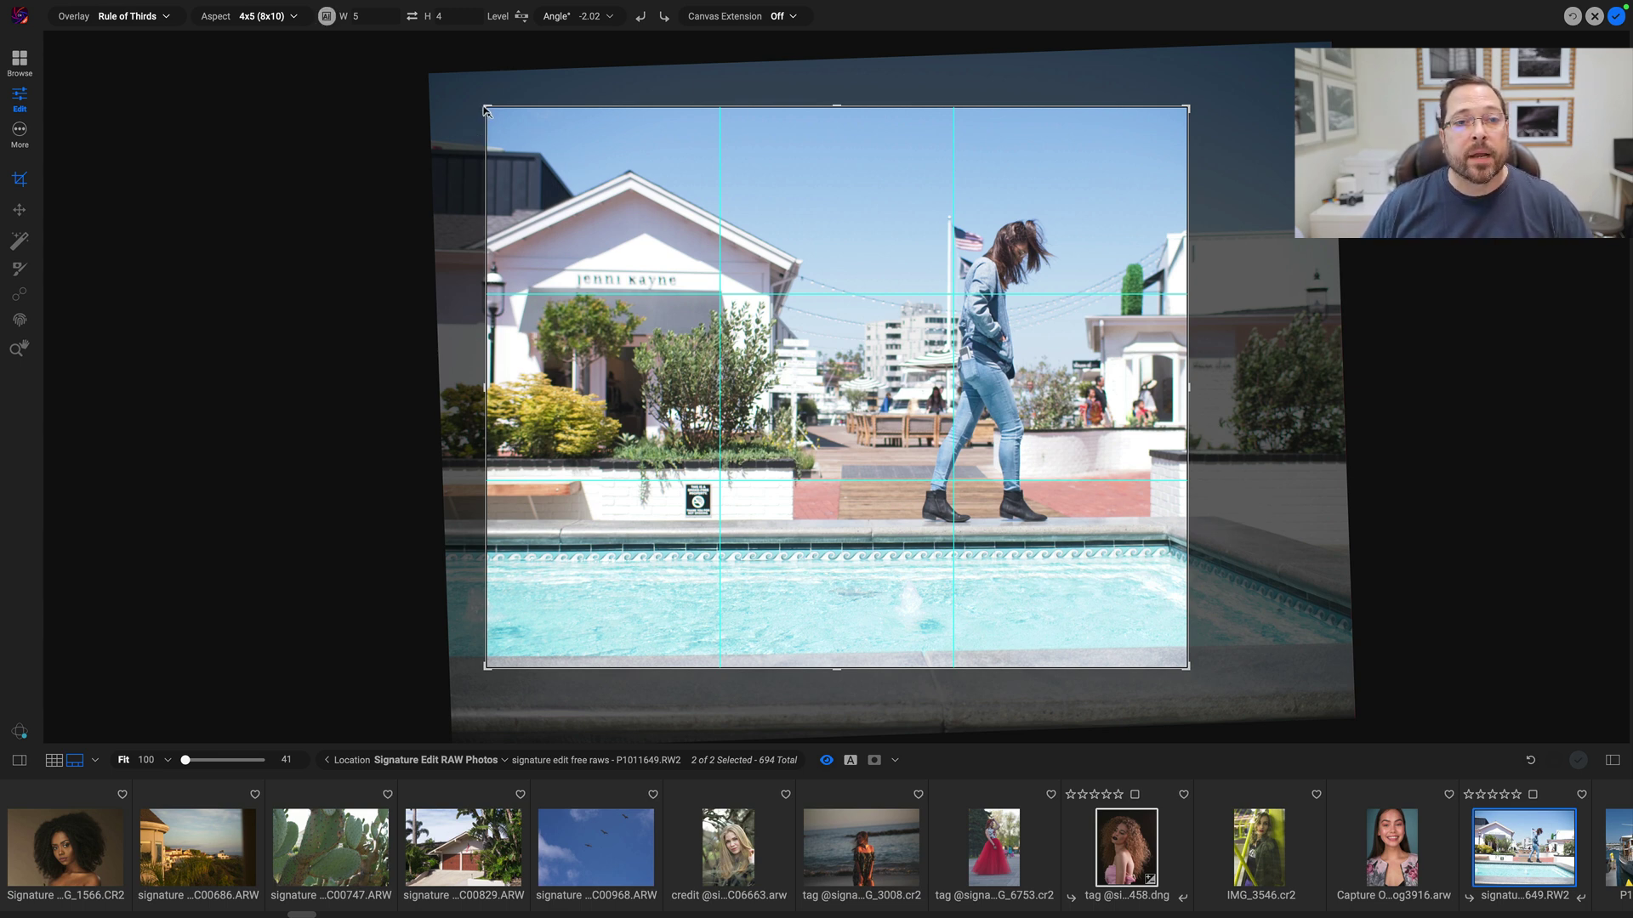
pyautogui.moveTo(487, 112); pyautogui.dragTo(479, 102)
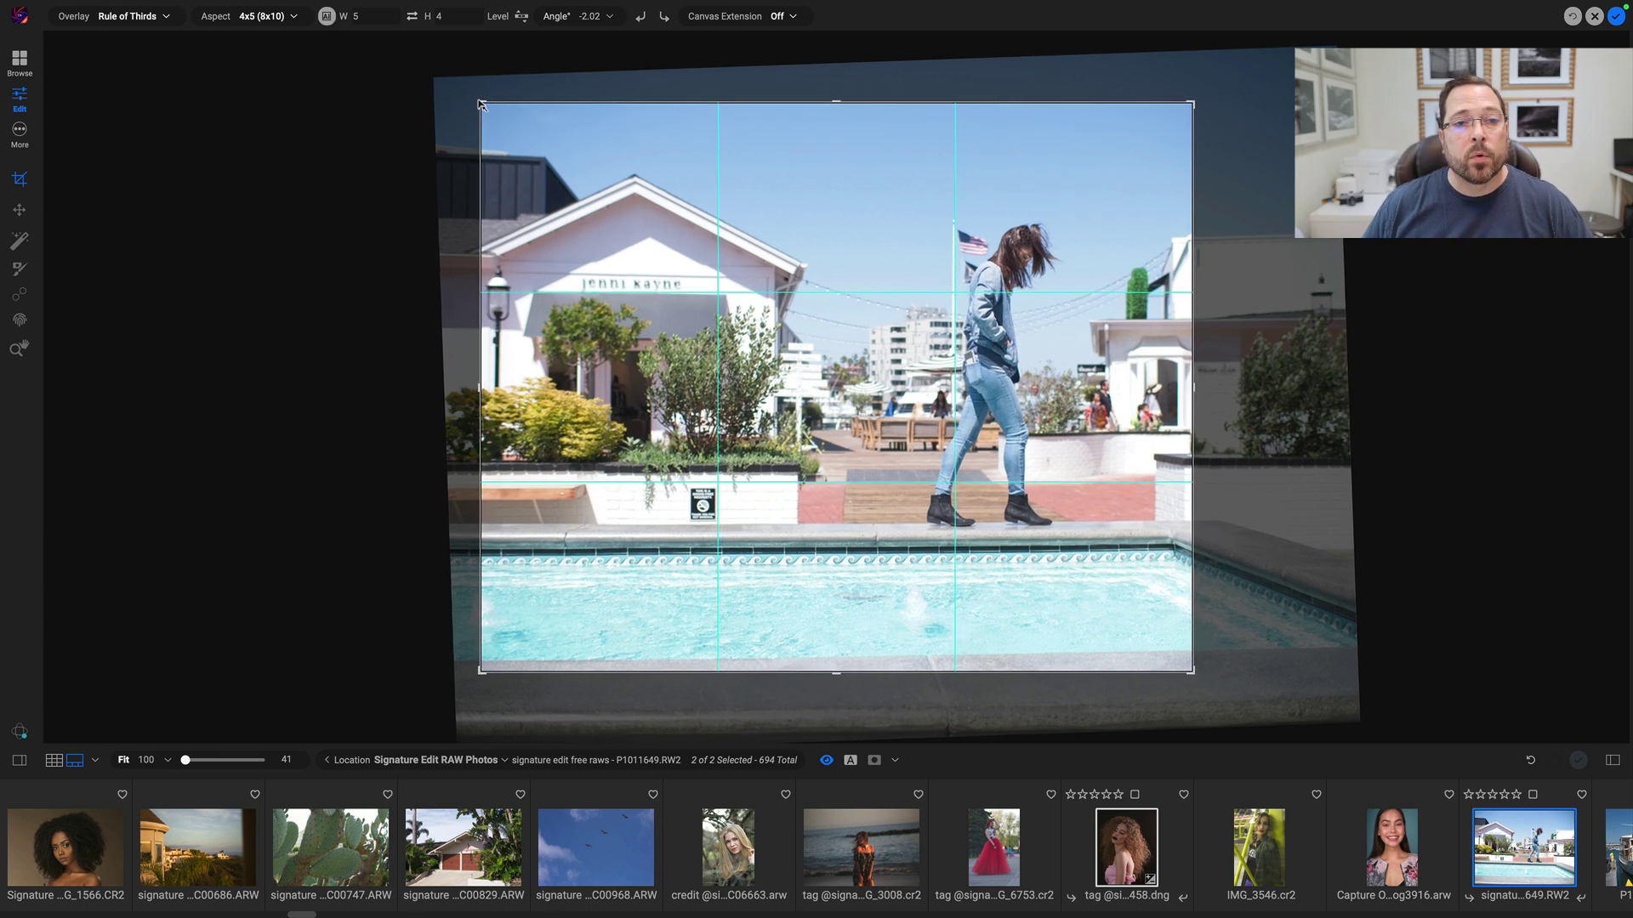
pyautogui.click(1615, 18)
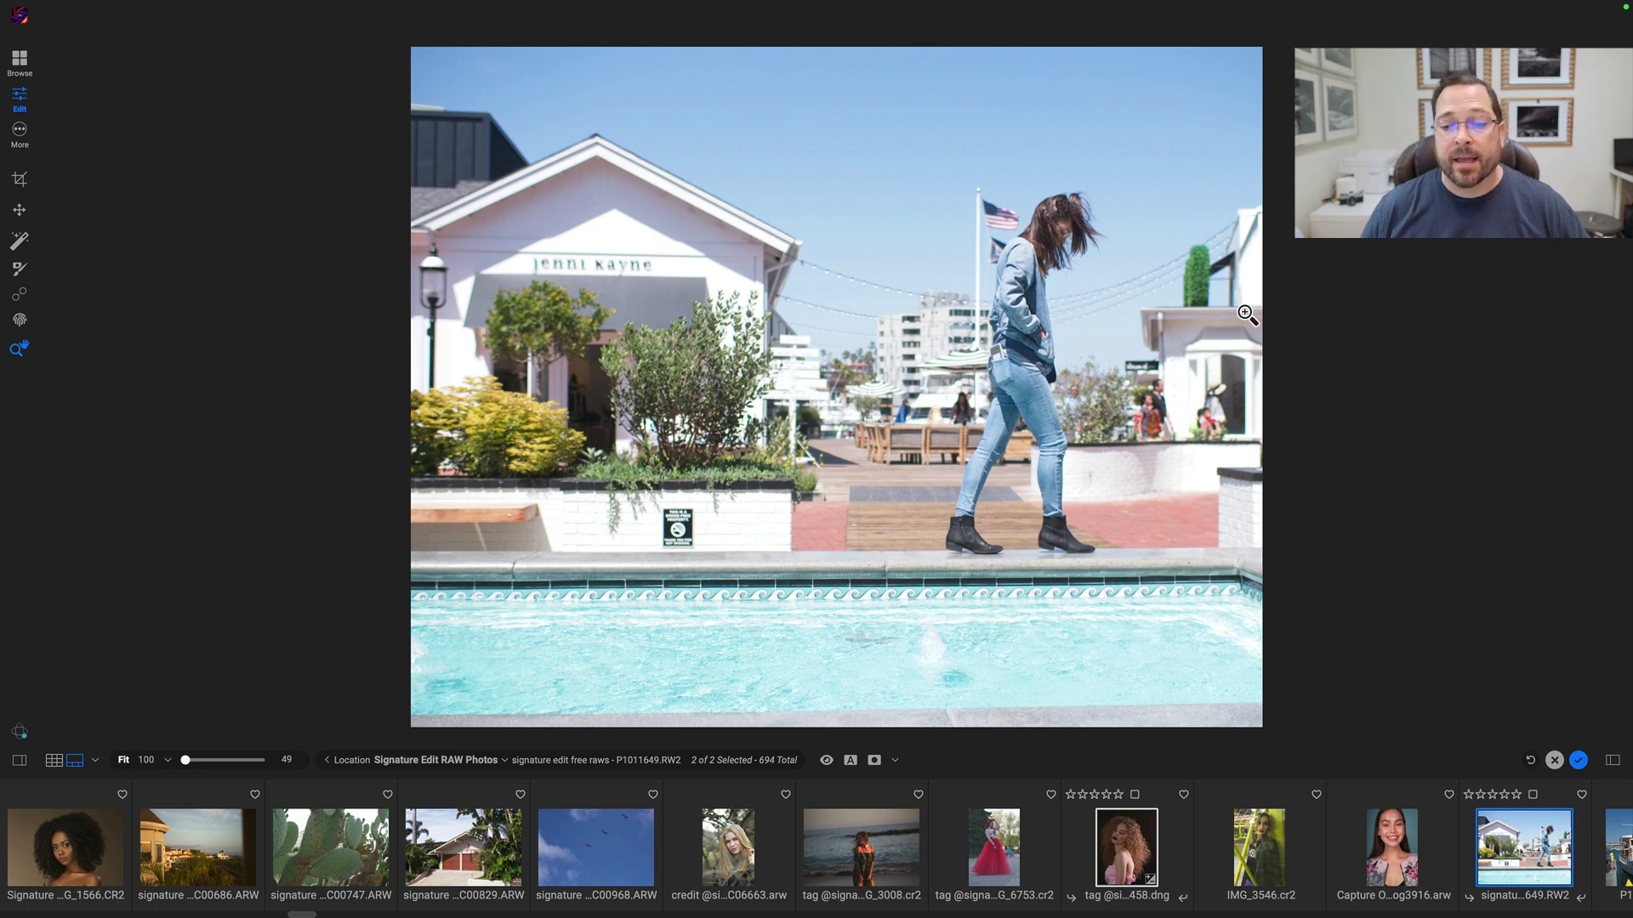
# - Switch to the curly-haired portrait, AI-crop it at 4x5 (8x10), and apply
pyautogui.click(1126, 852)
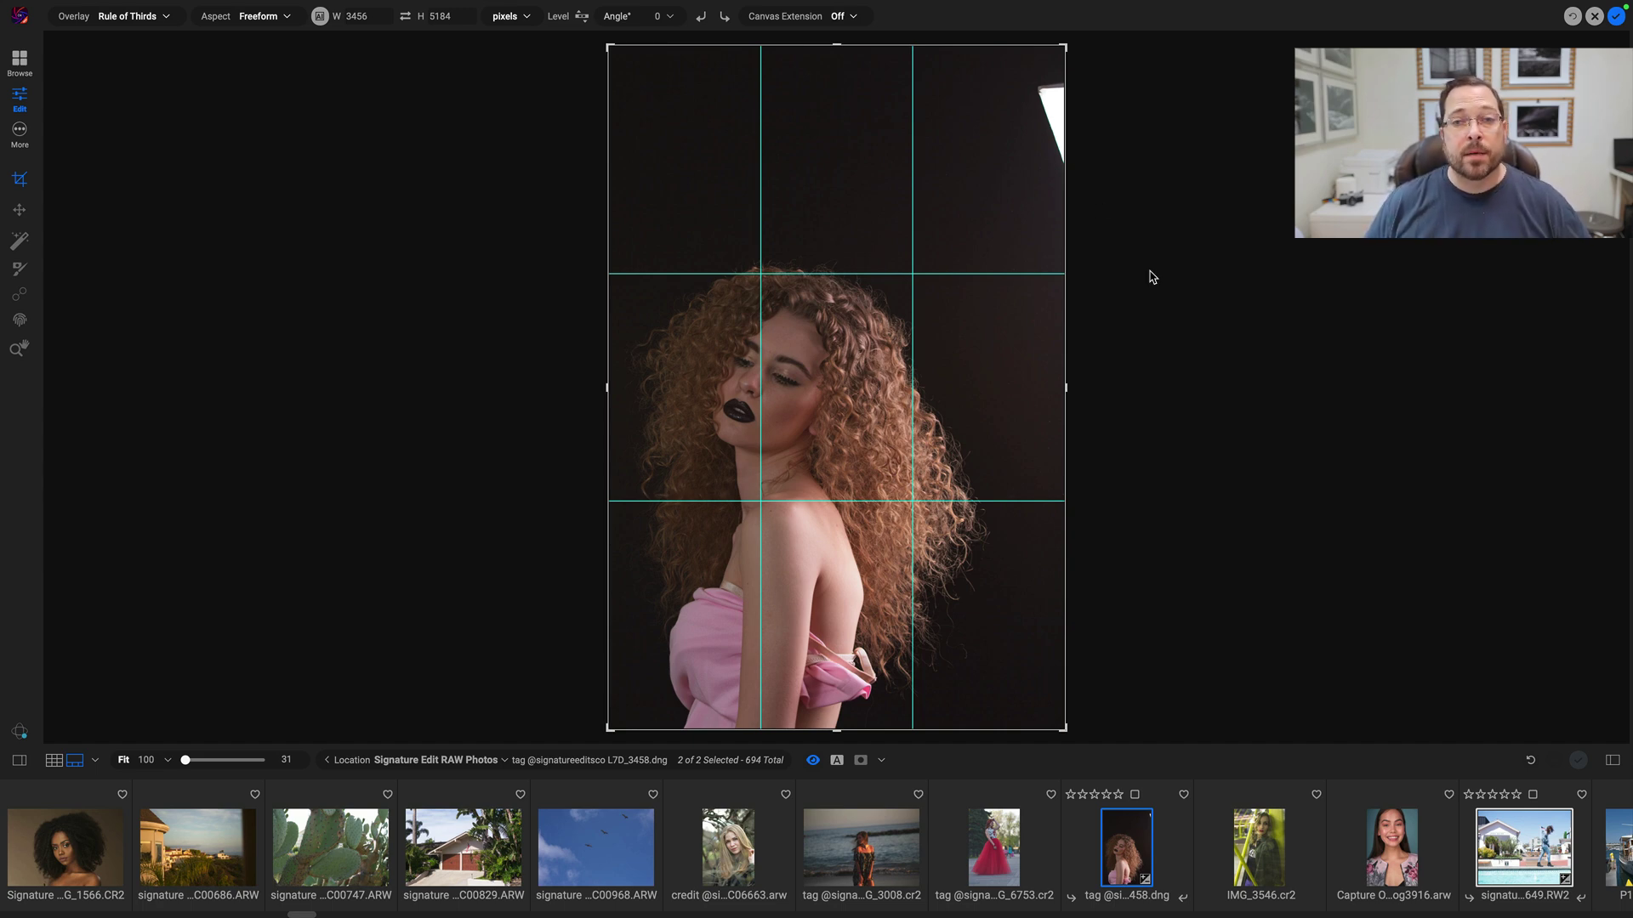
pyautogui.click(262, 16)
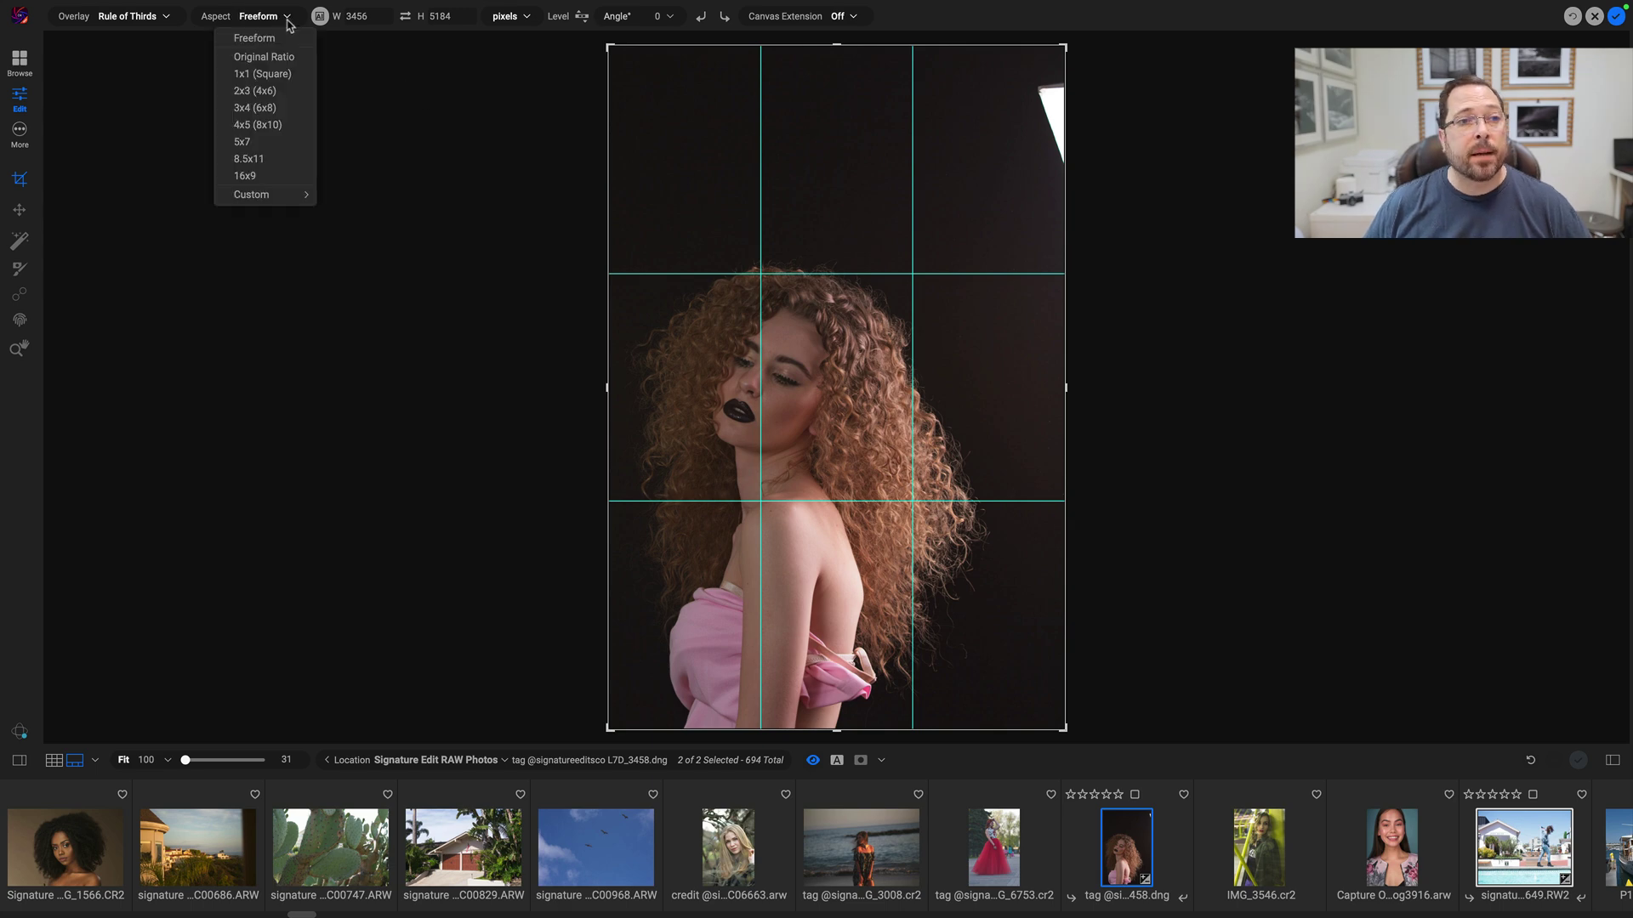
pyautogui.click(258, 125)
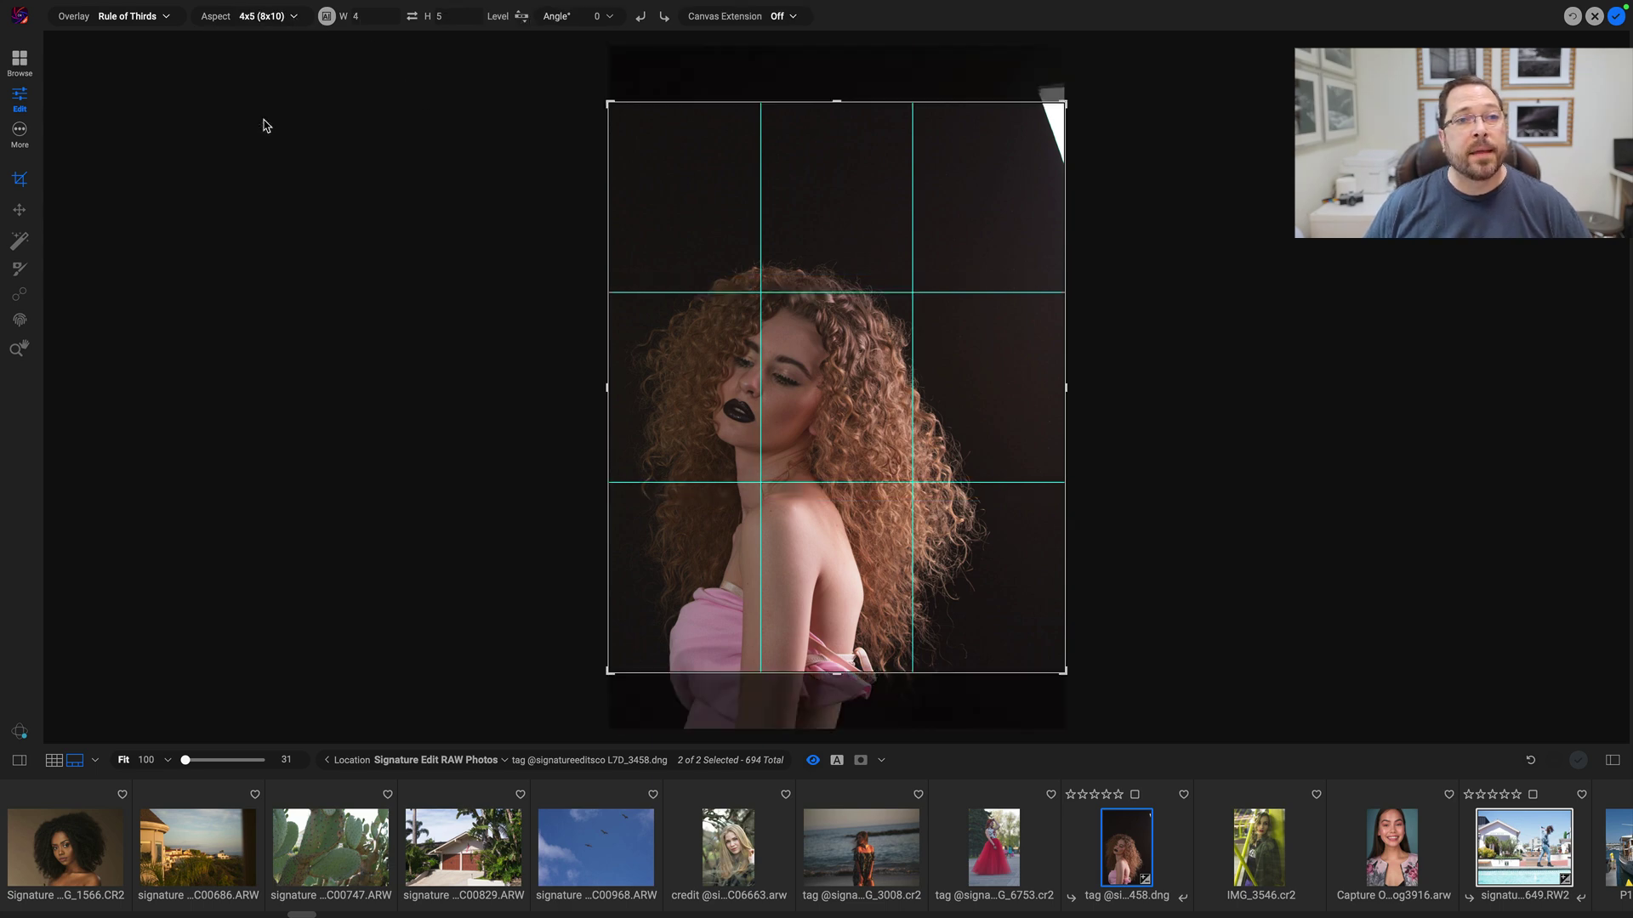
pyautogui.click(329, 16)
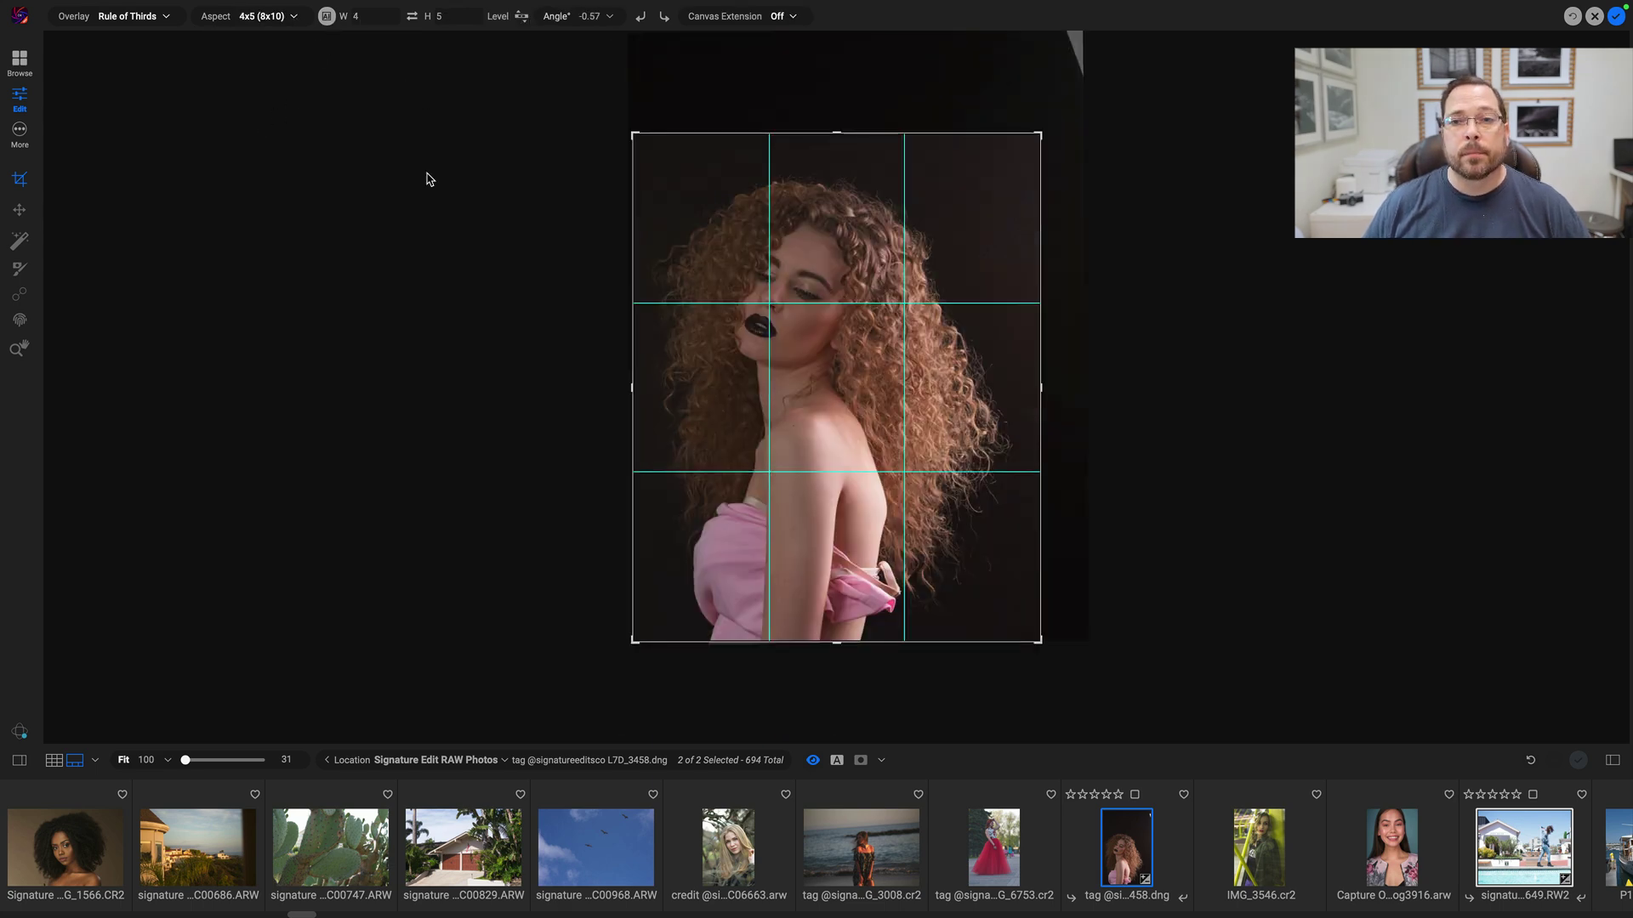
pyautogui.click(1616, 16)
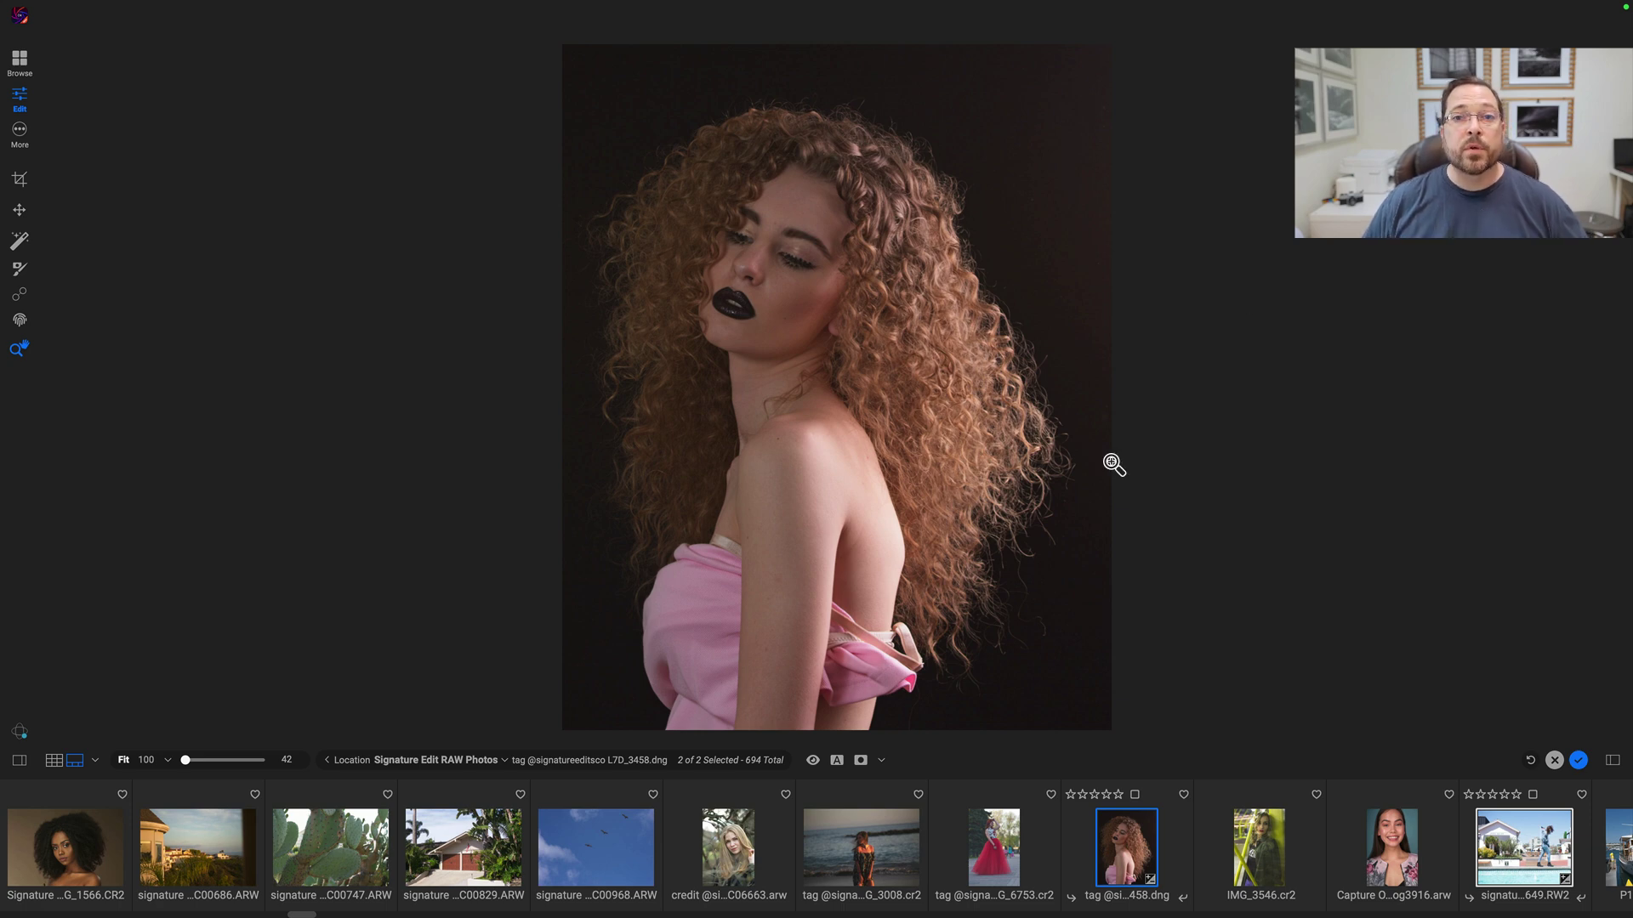
# - Open the beach portrait, AI-level and crop it at 16x9, and apply
pyautogui.doubleClick(880, 849)
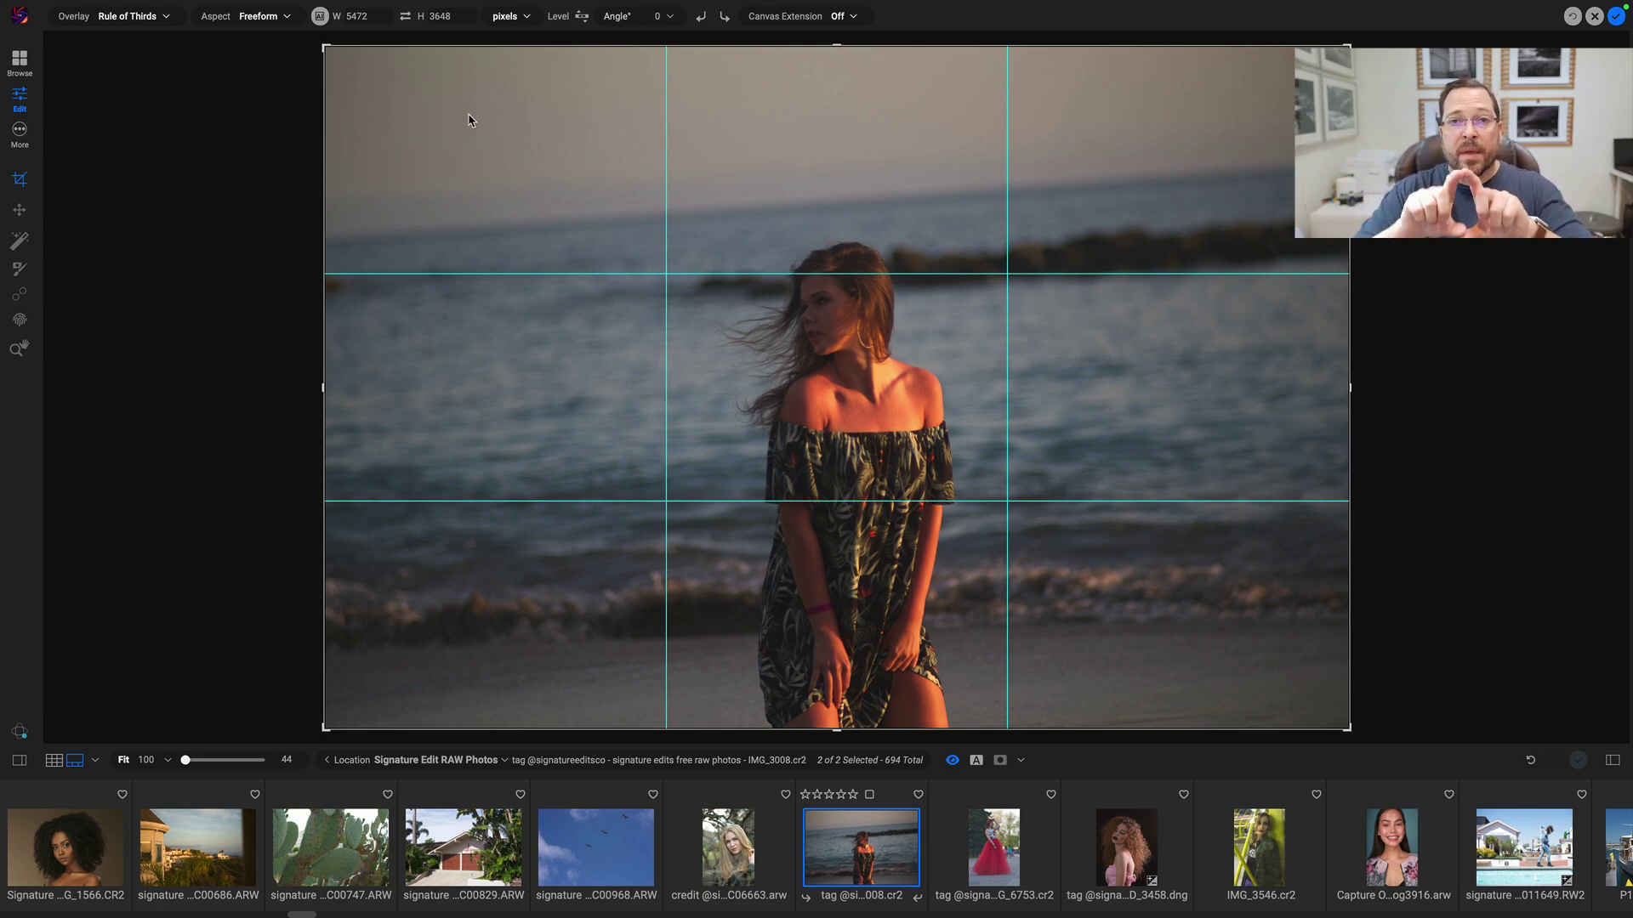
pyautogui.click(265, 15)
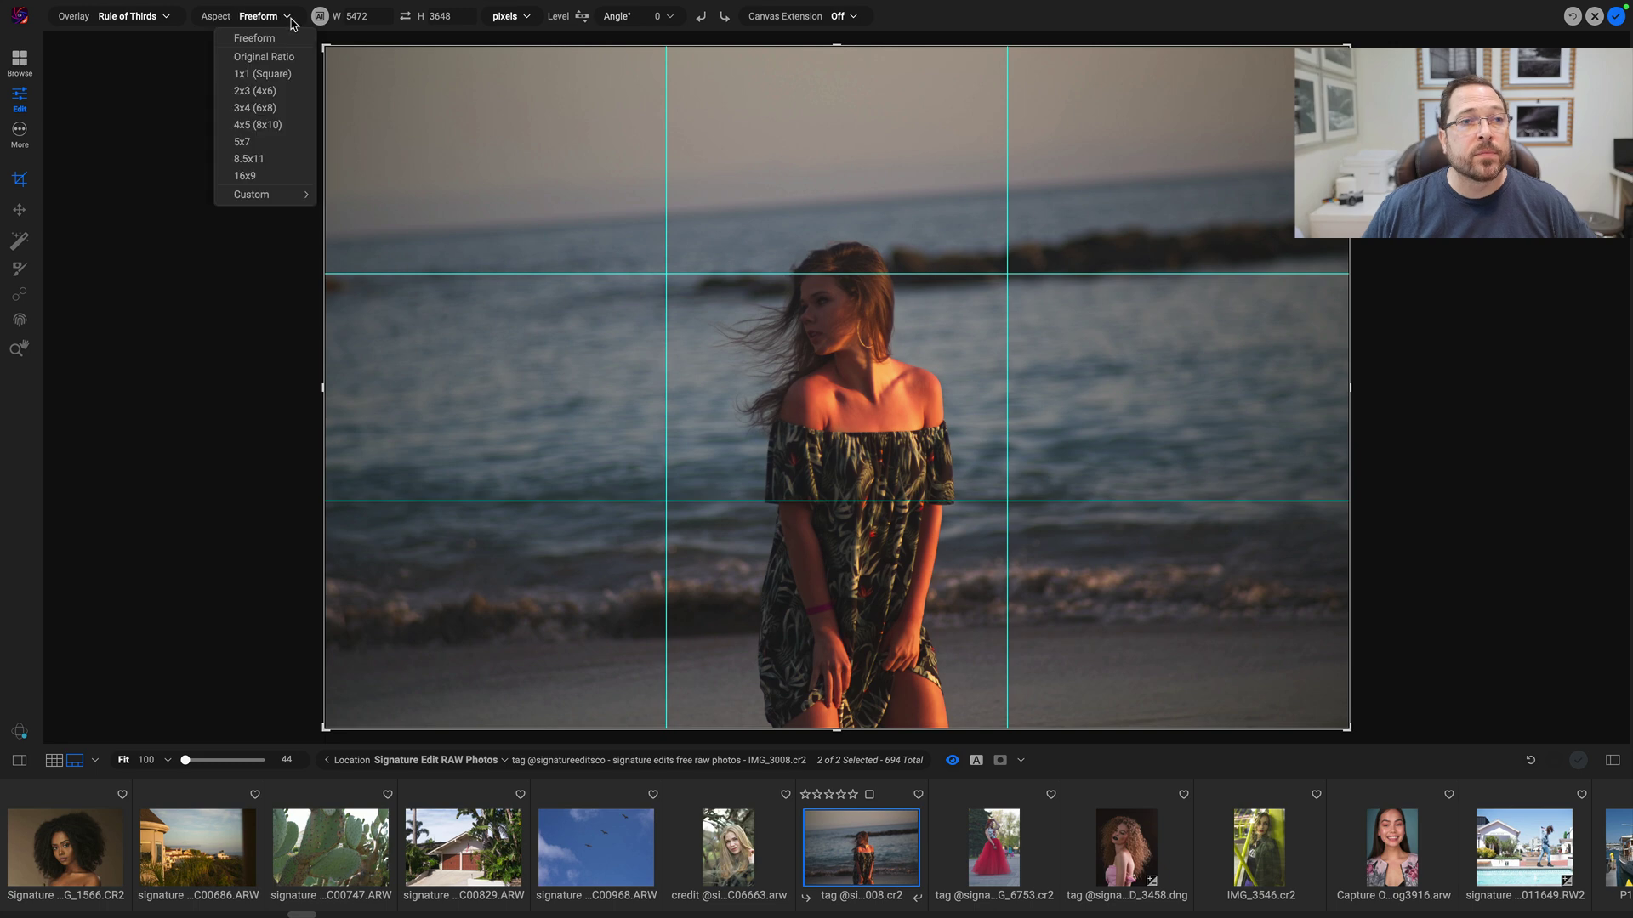
pyautogui.click(246, 176)
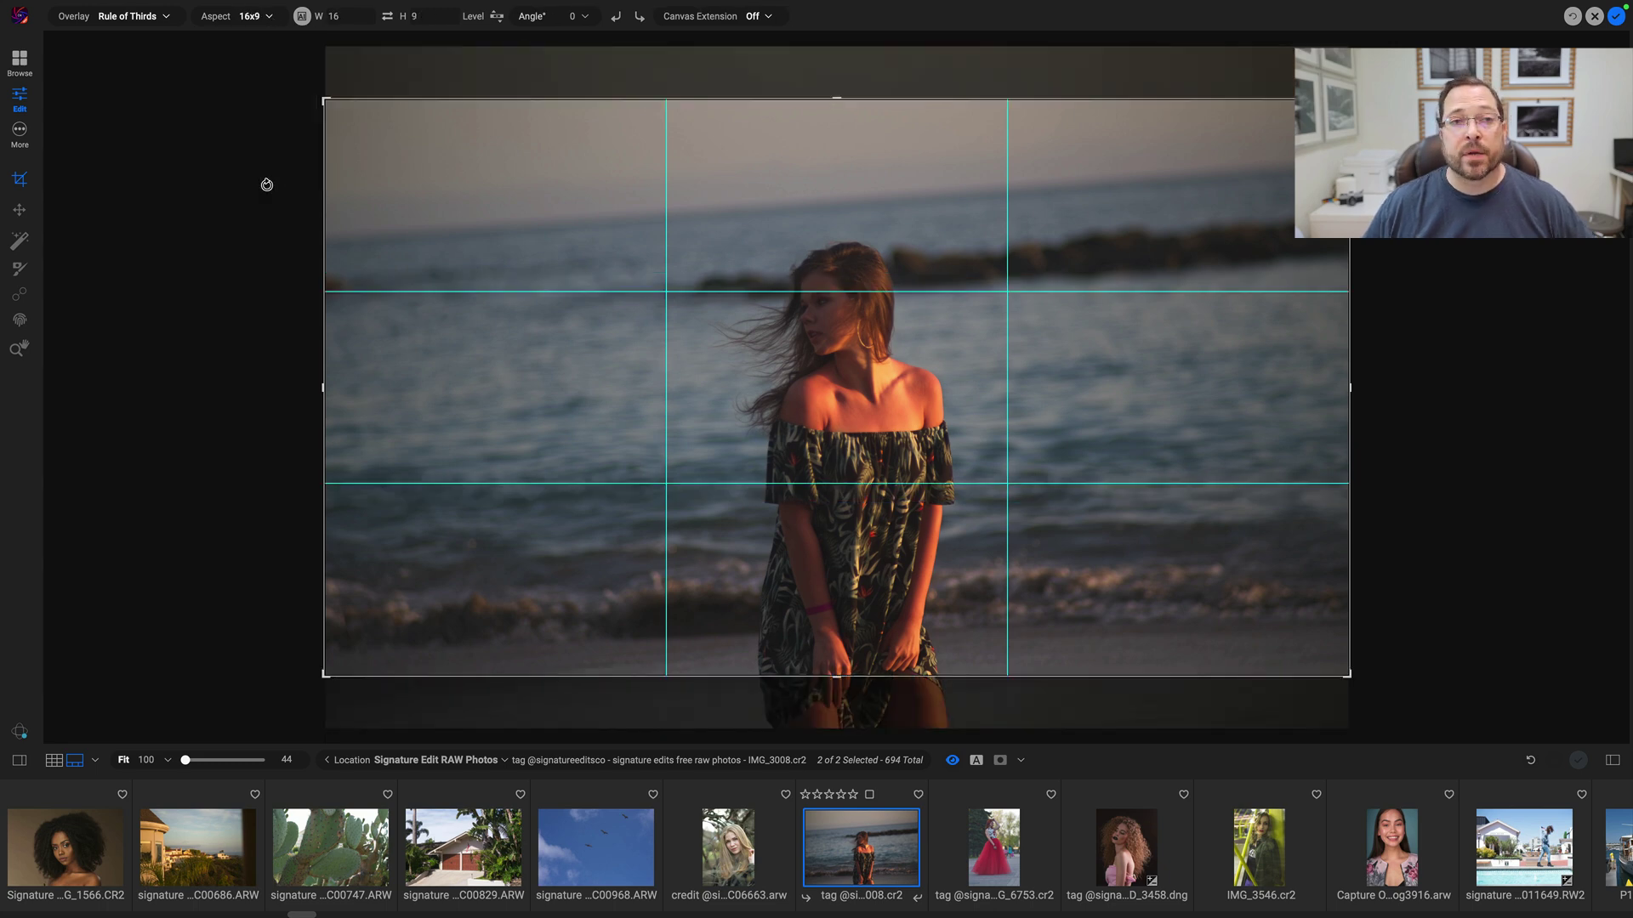
pyautogui.click(306, 16)
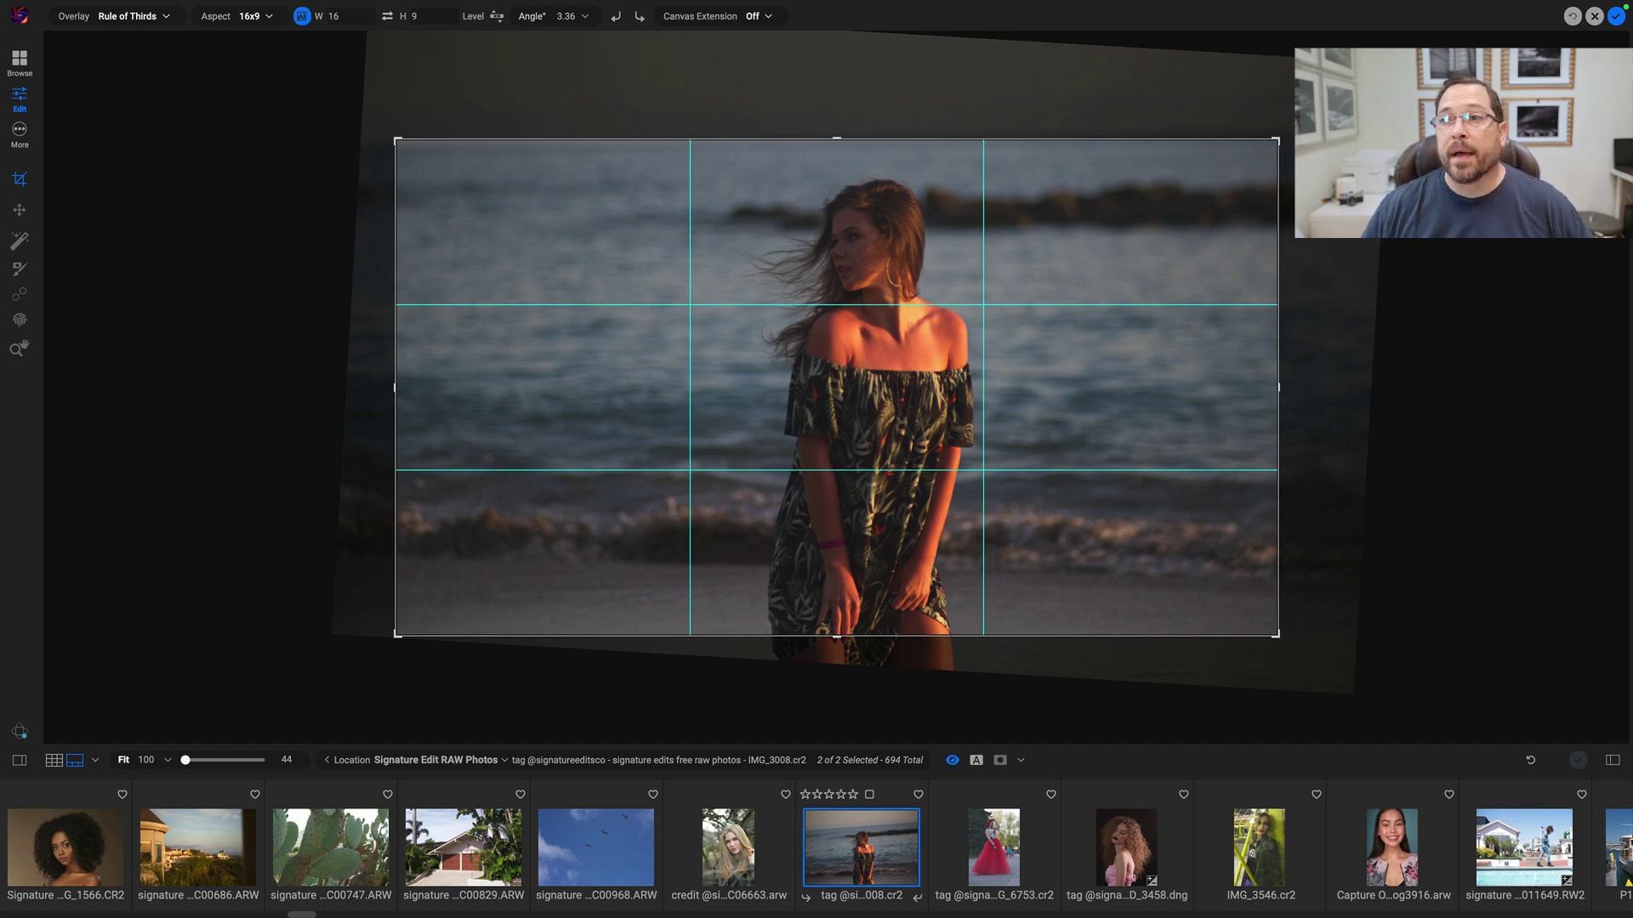
pyautogui.click(1617, 16)
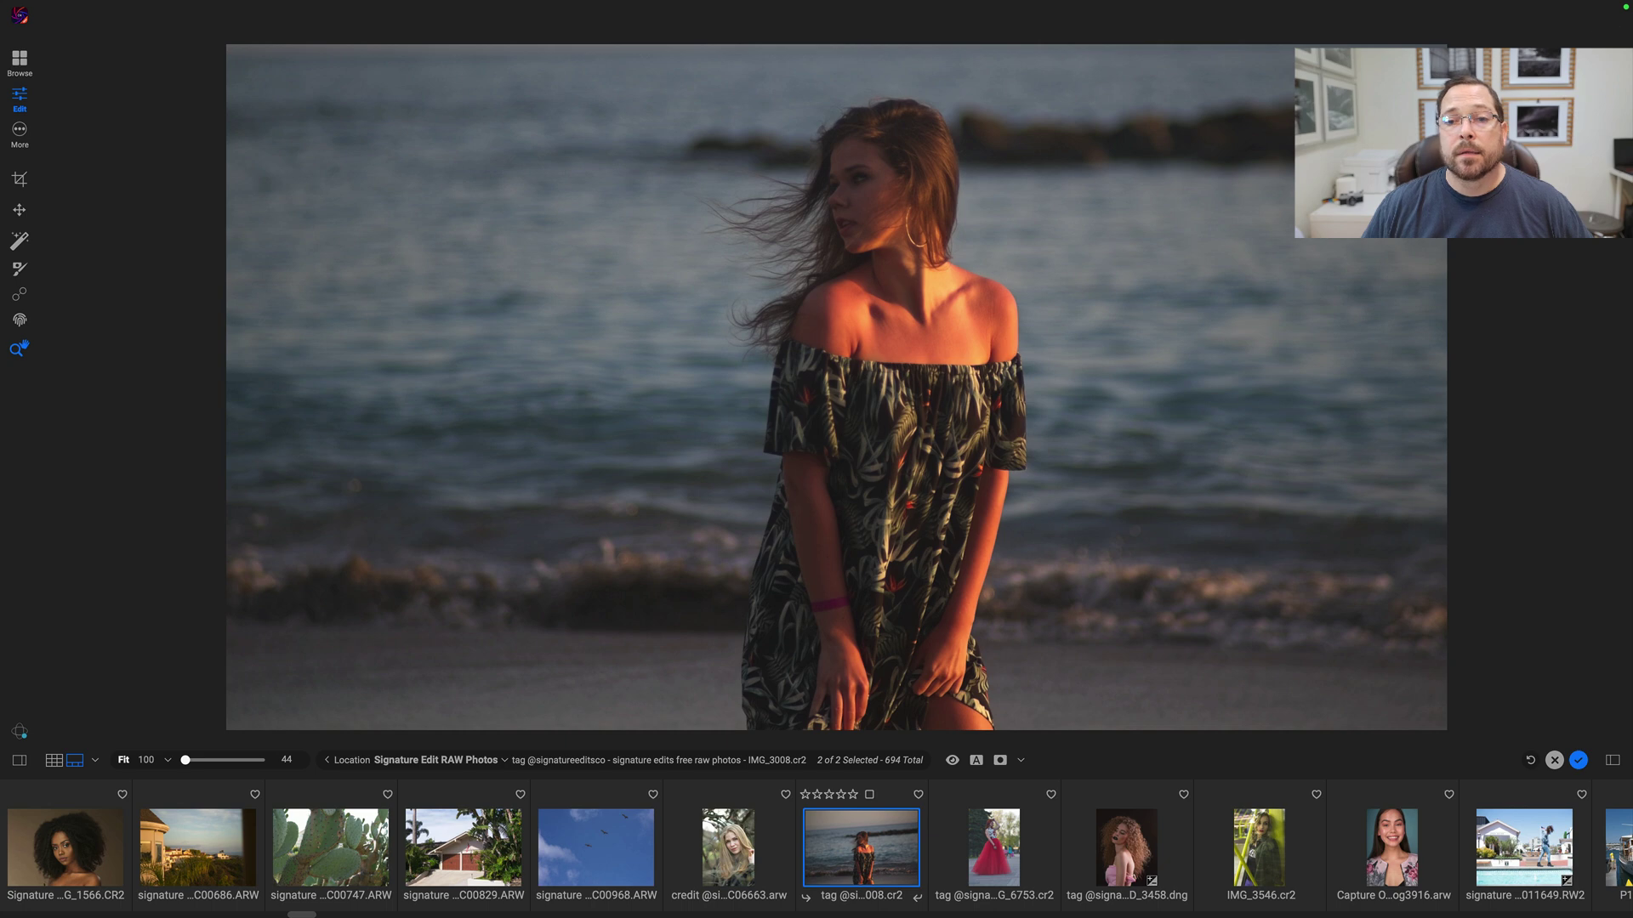